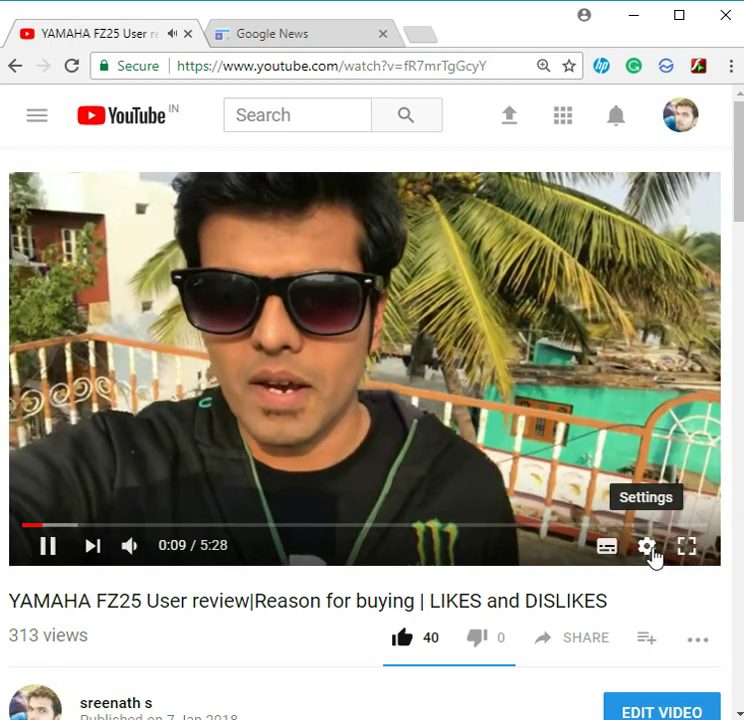
# Check the FZ25 review's available quality resolutions, then pause playback at 0:19
pyautogui.click(651, 555)
pyautogui.click(655, 490)
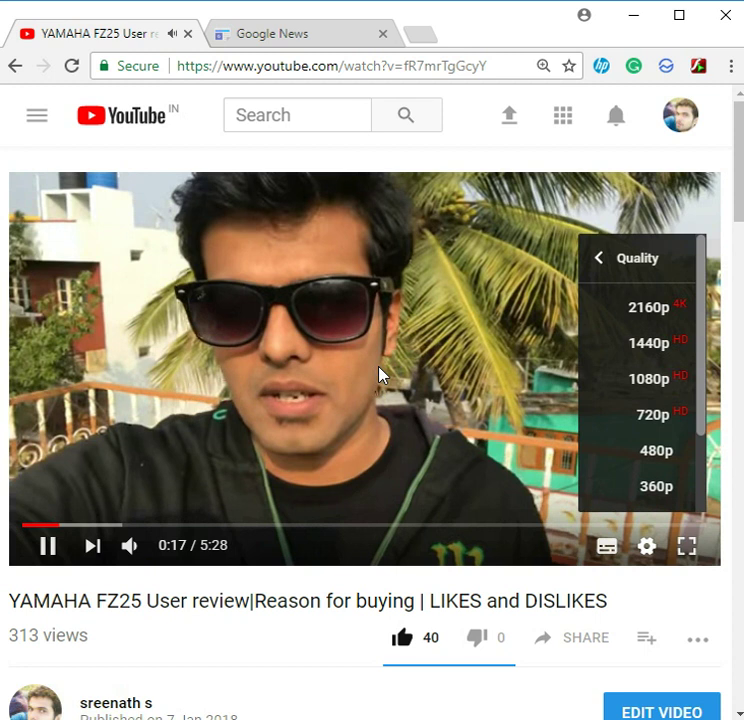
pyautogui.click(380, 374)
pyautogui.click(380, 374)
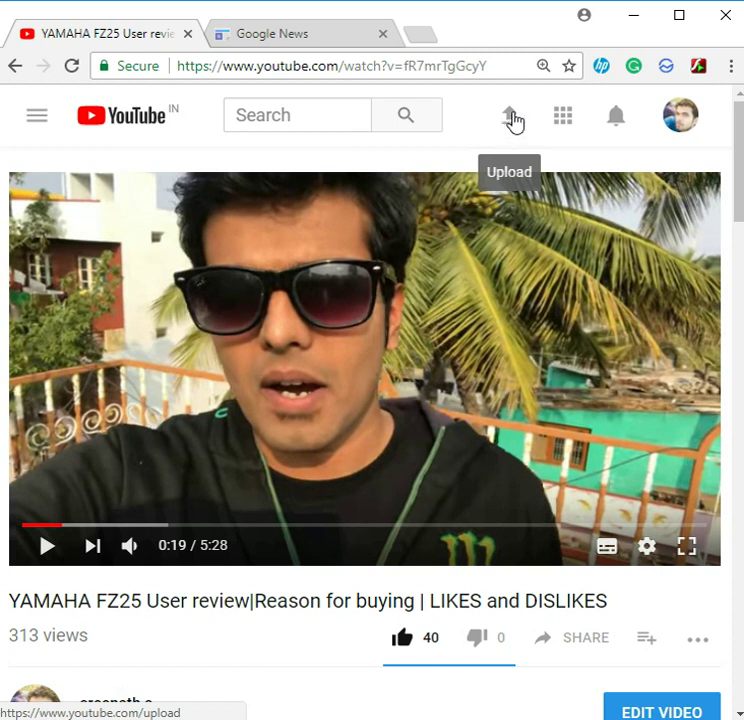
# Start uploading the video file IMG 0997 from the upload page
pyautogui.click(512, 120)
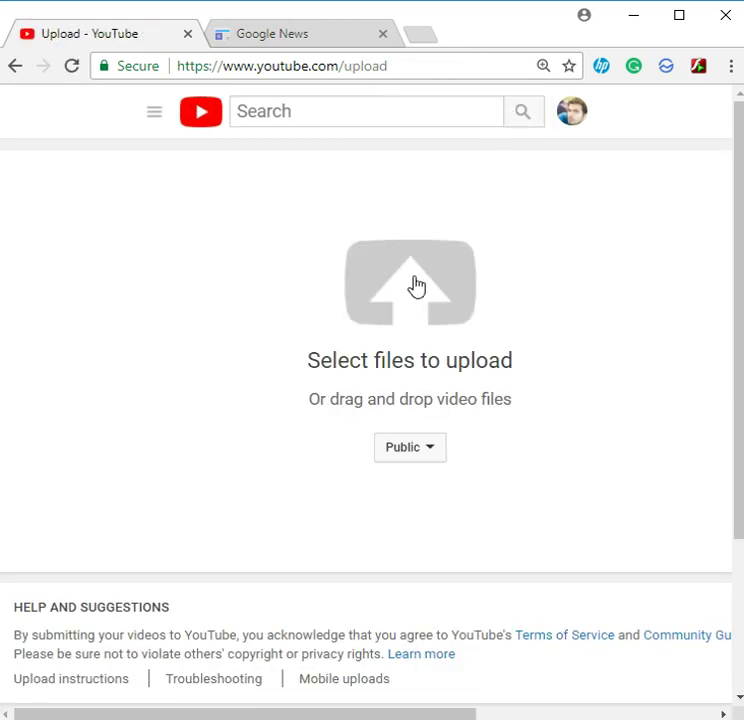
pyautogui.click(417, 314)
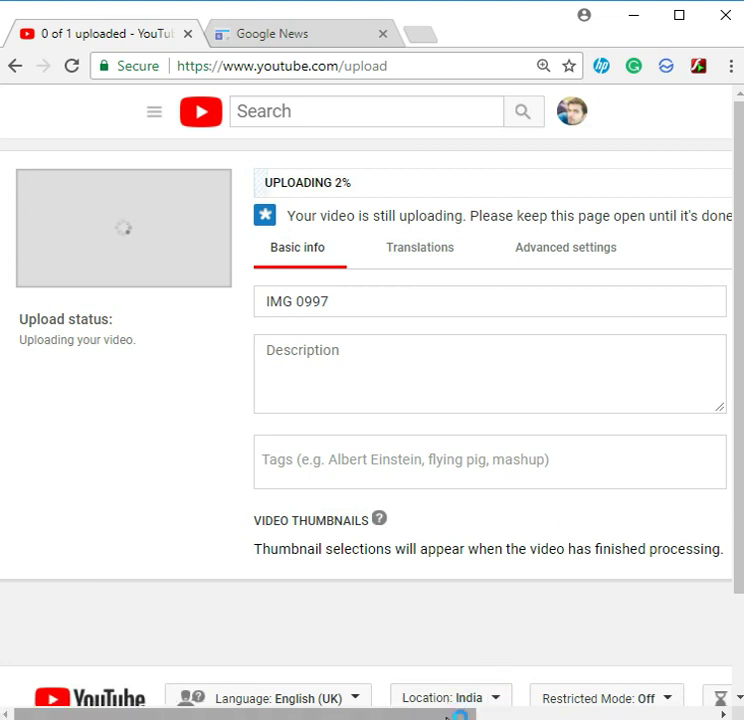
# Scroll right to the Publish and privacy panel, then back left as the upload reaches 60%
pyautogui.moveTo(447, 712); pyautogui.dragTo(724, 664)
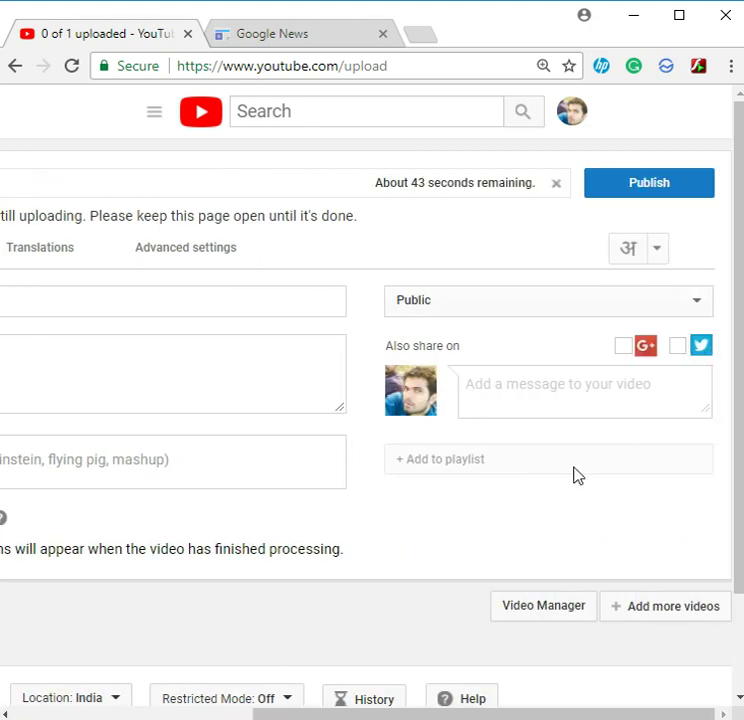
pyautogui.moveTo(460, 572)
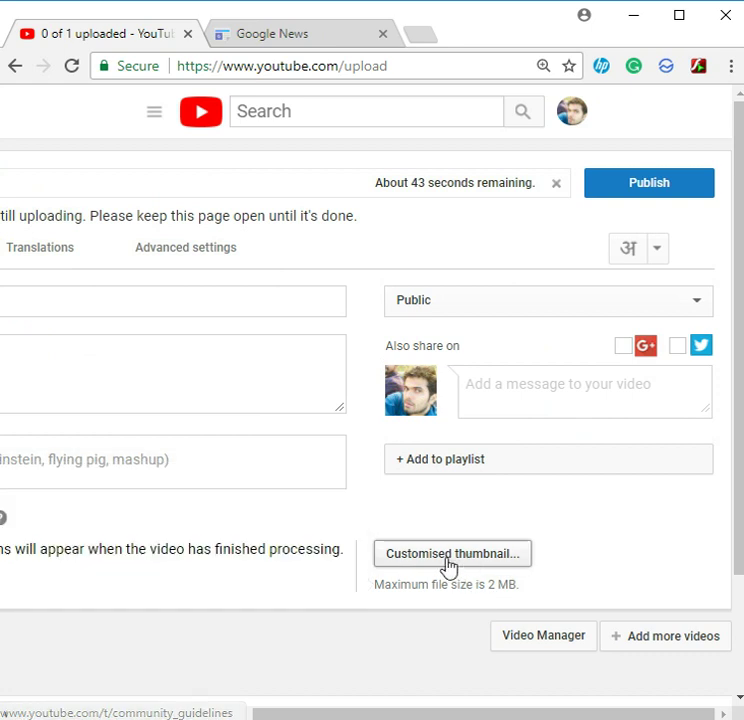
pyautogui.moveTo(538, 714); pyautogui.dragTo(241, 706)
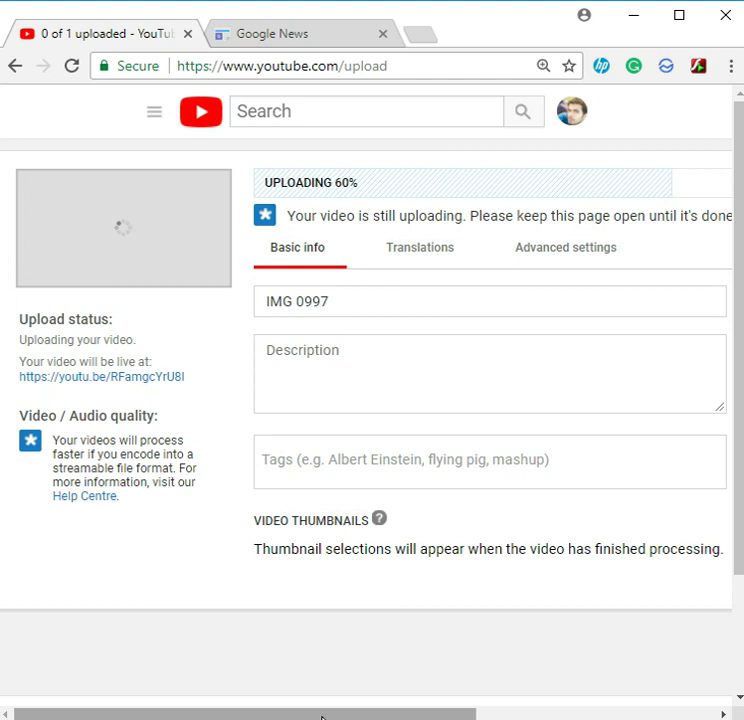
# Scroll the upload page sideways while IMG 0997 finishes uploading and processing
pyautogui.moveTo(322, 716); pyautogui.dragTo(271, 714)
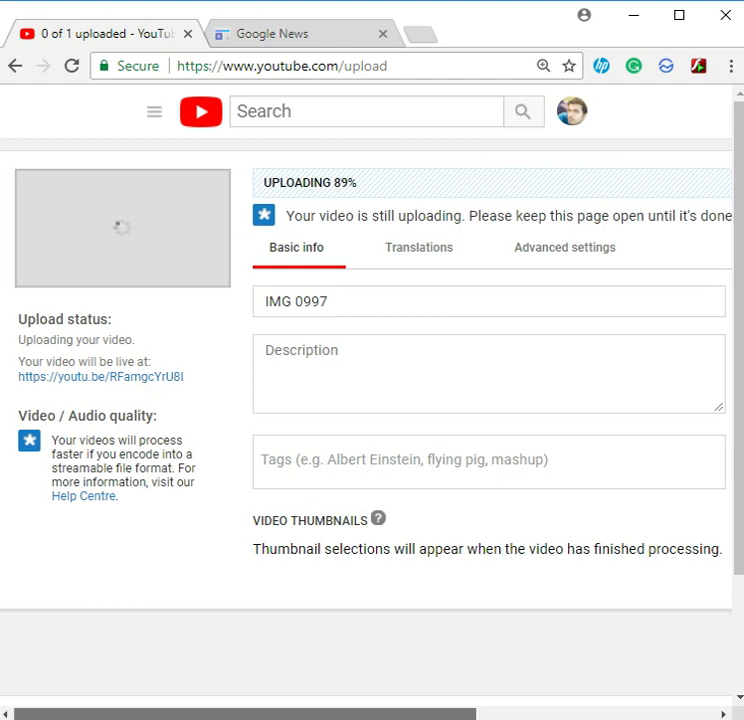
pyautogui.moveTo(289, 716)
pyautogui.mouseDown()
pyautogui.moveTo(524, 716)
pyautogui.moveTo(289, 716)
pyautogui.mouseUp()
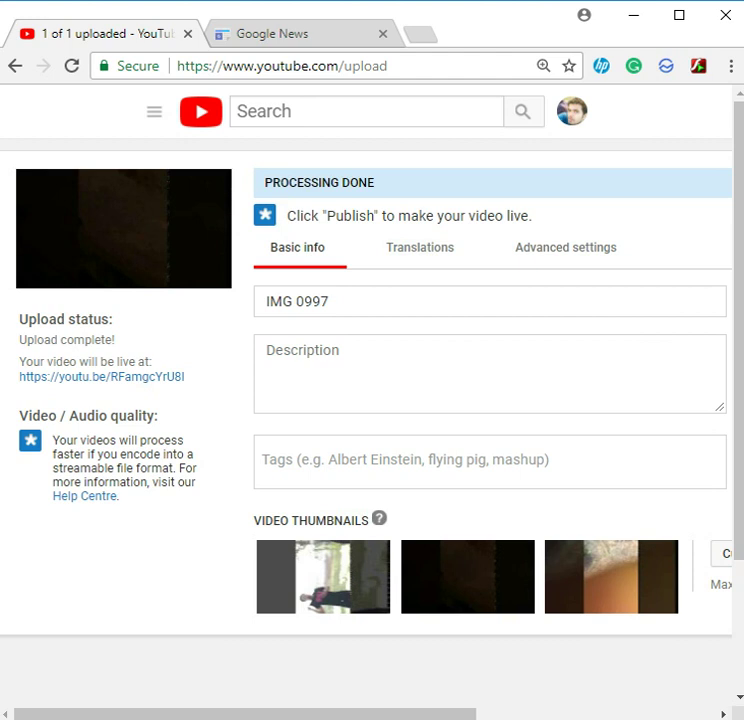
# Scroll right to reveal the Public privacy dropdown and the Customised thumbnail button
pyautogui.moveTo(405, 714); pyautogui.dragTo(520, 714)
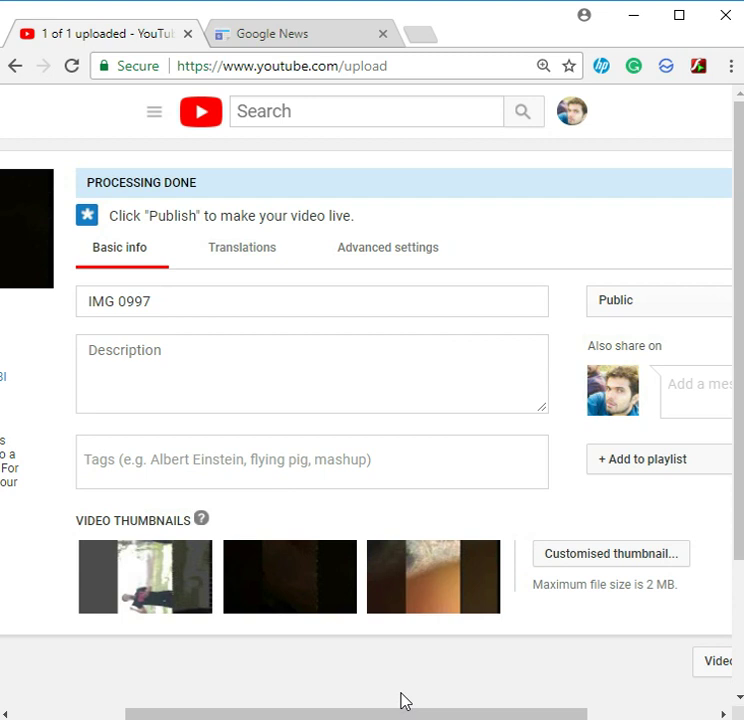
# Scroll left, then fully right to show the Publish button and the Draft saved note
pyautogui.moveTo(413, 715); pyautogui.dragTo(286, 709)
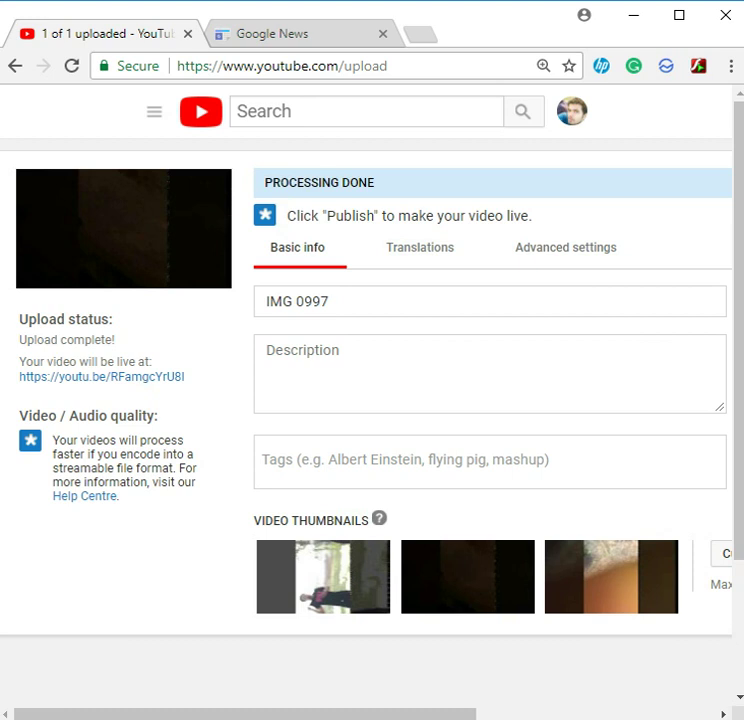
pyautogui.moveTo(440, 712); pyautogui.dragTo(709, 714)
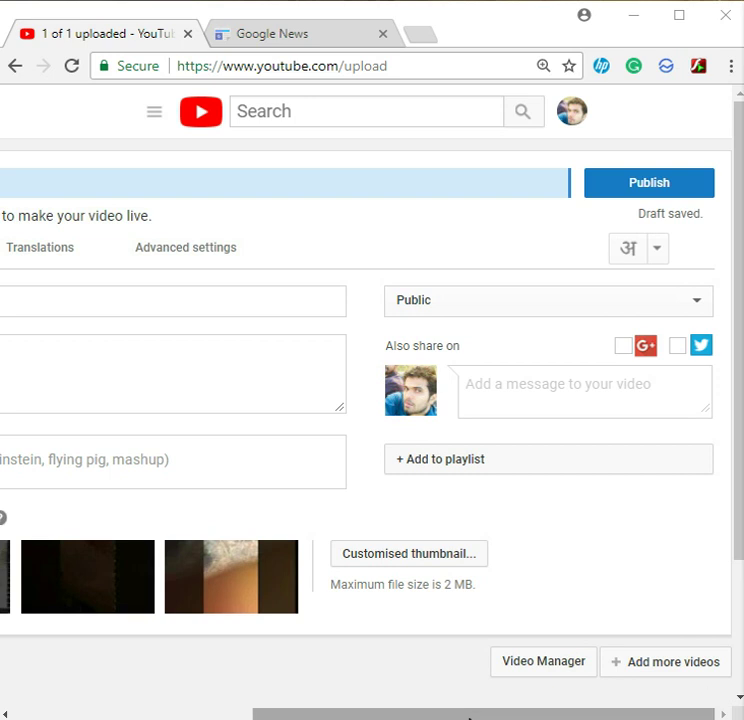
pyautogui.moveTo(469, 717); pyautogui.dragTo(490, 711)
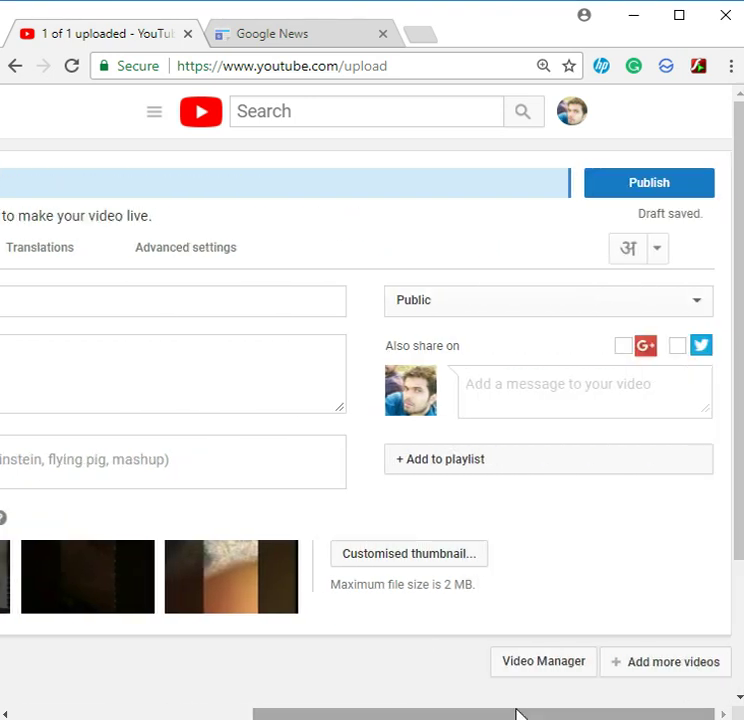
pyautogui.moveTo(408, 716); pyautogui.dragTo(477, 702)
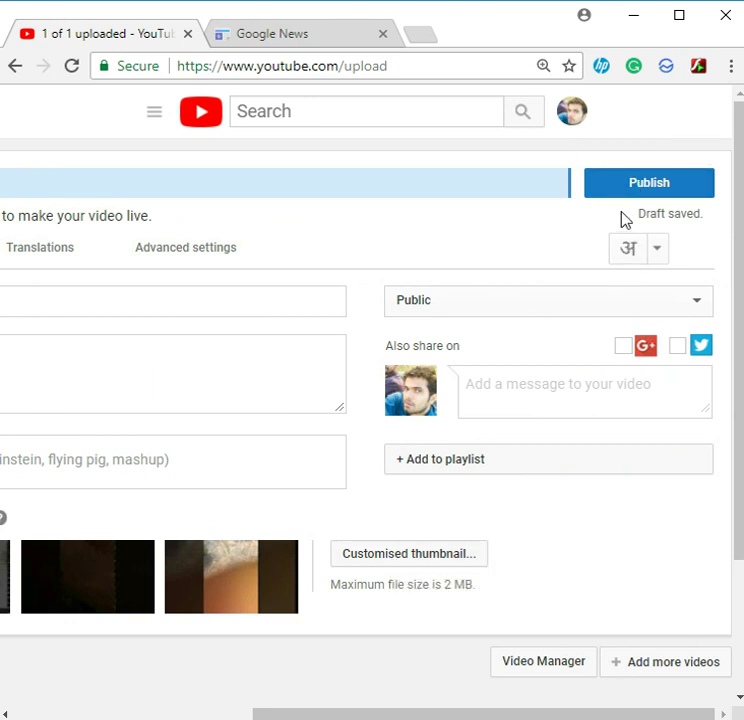
# Switch IMG 0997's privacy to Private and publish it with Done
pyautogui.click(613, 309)
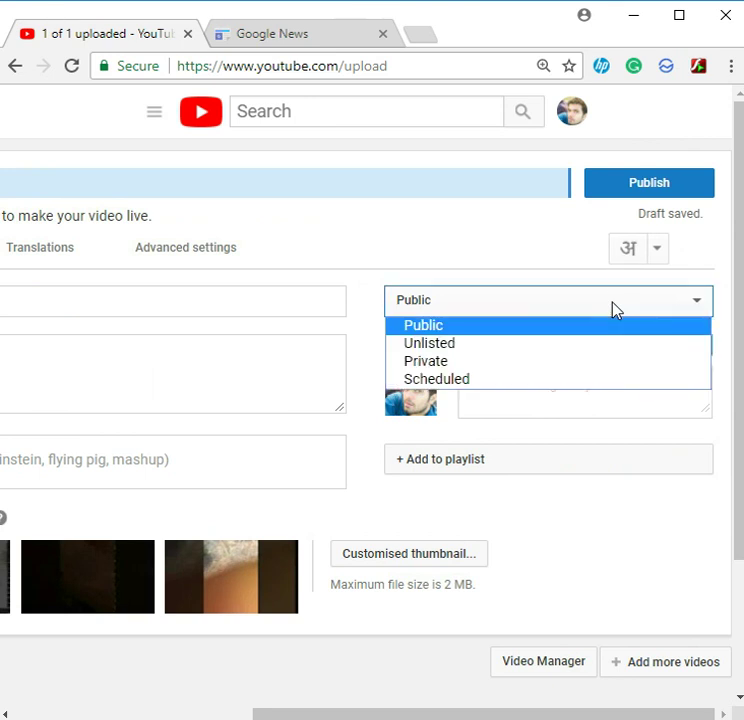
pyautogui.click(448, 366)
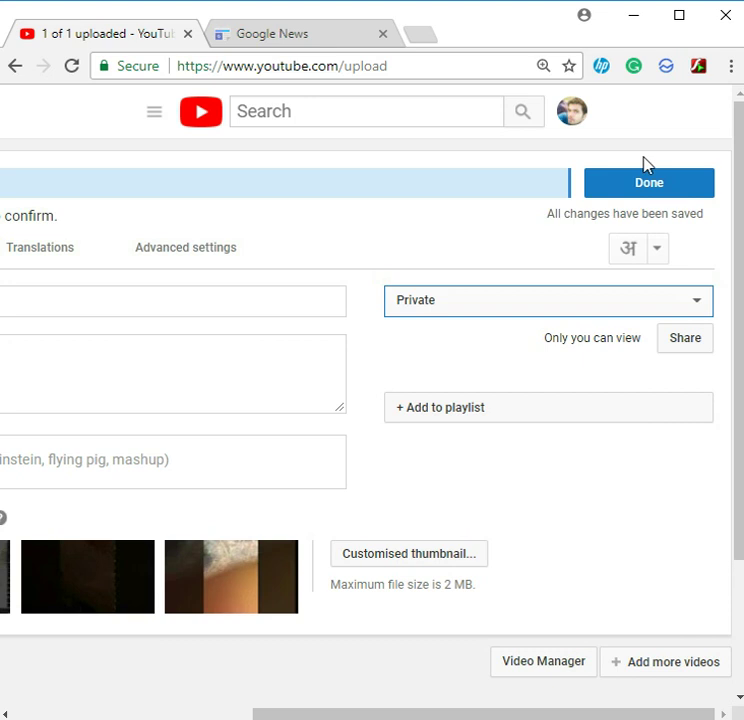
pyautogui.click(649, 184)
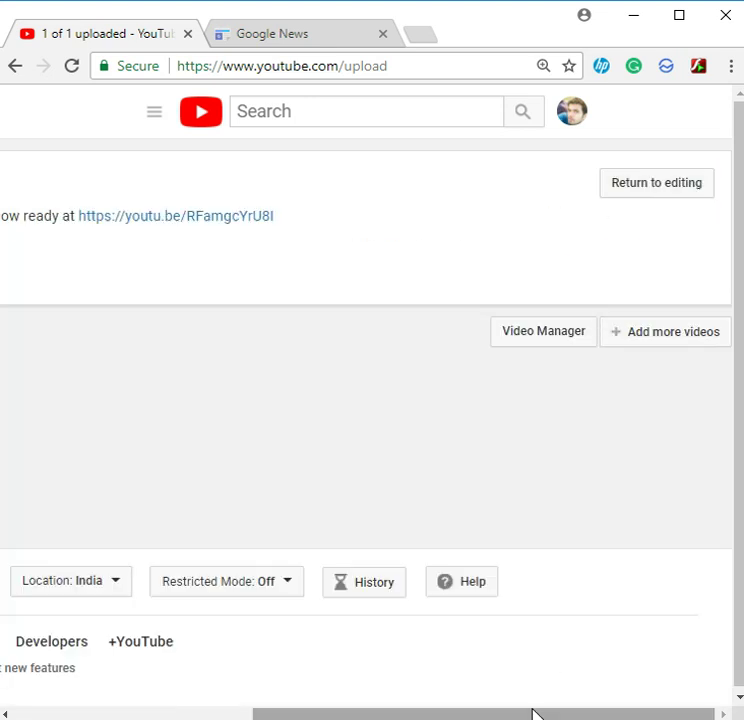
# Open the video's youtu.be short link in a new tab and return to the confirmation tab
pyautogui.moveTo(535, 715); pyautogui.dragTo(271, 711)
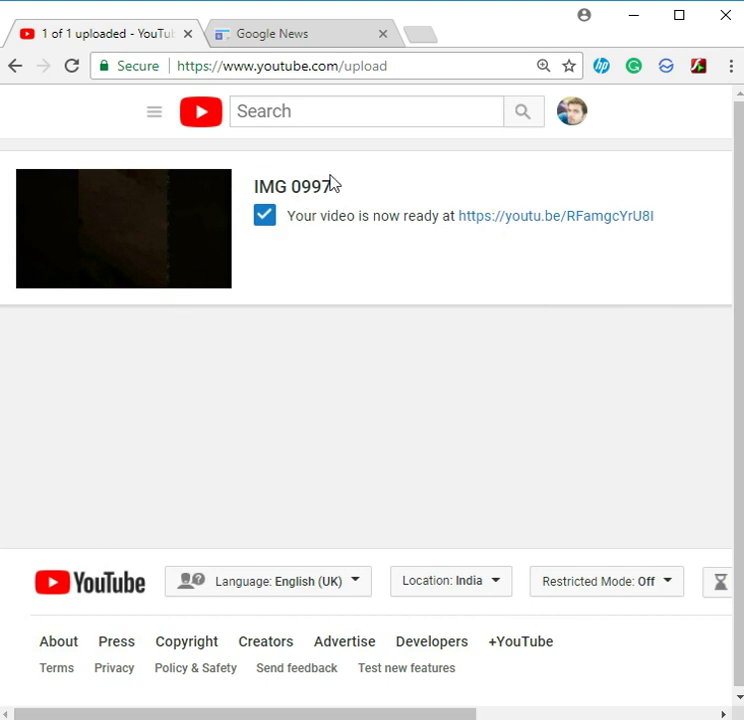
pyautogui.click(563, 227)
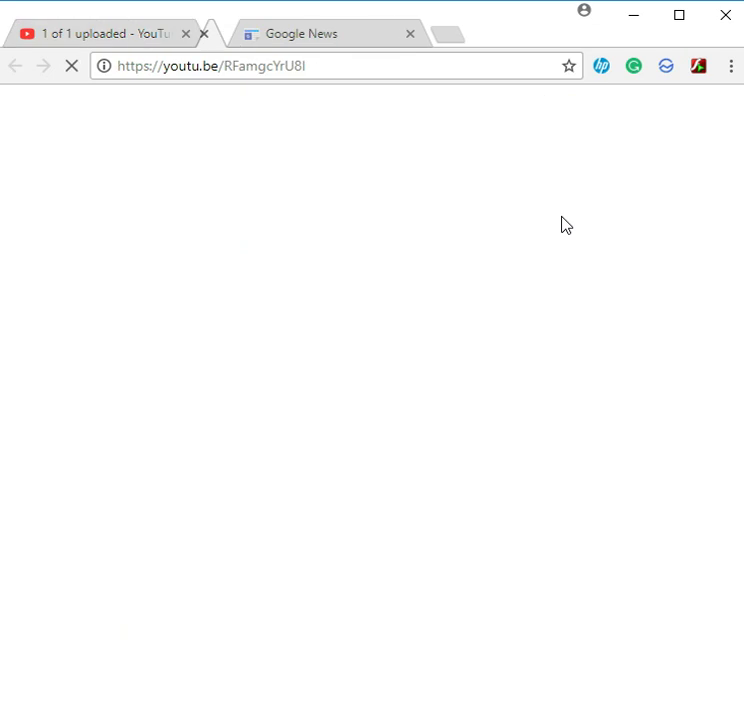
pyautogui.click(100, 36)
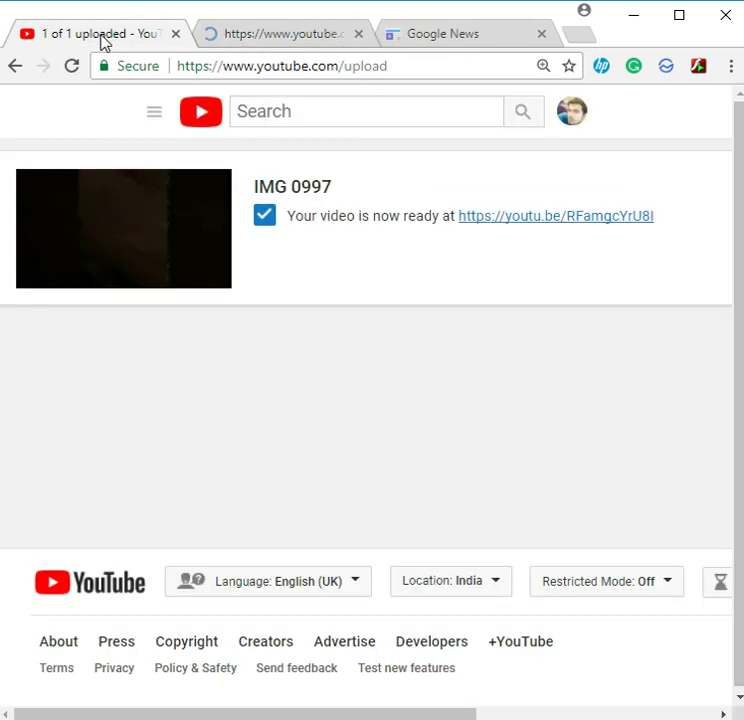
# Go to My channel from the guide menu, maximize the browser, and open Video Manager
pyautogui.click(153, 114)
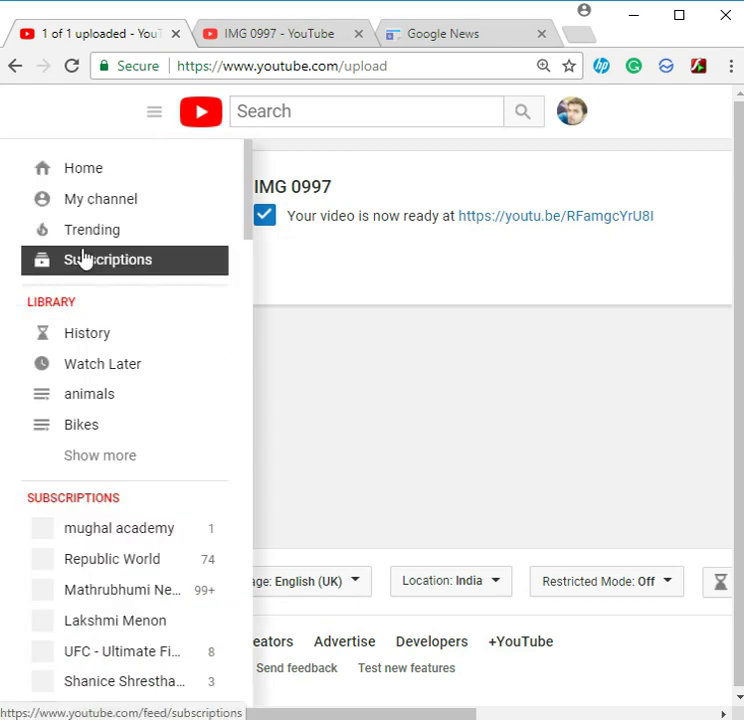
pyautogui.click(80, 210)
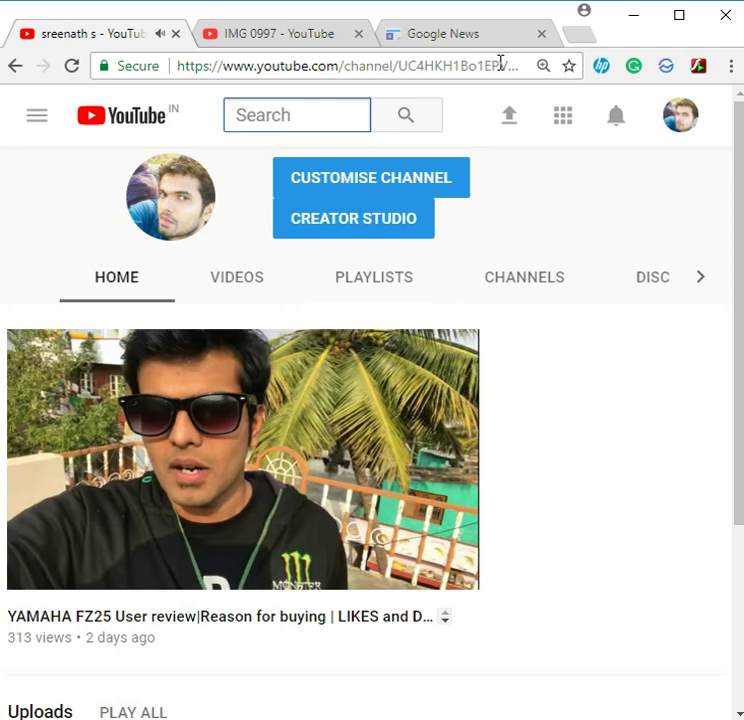
pyautogui.click(680, 15)
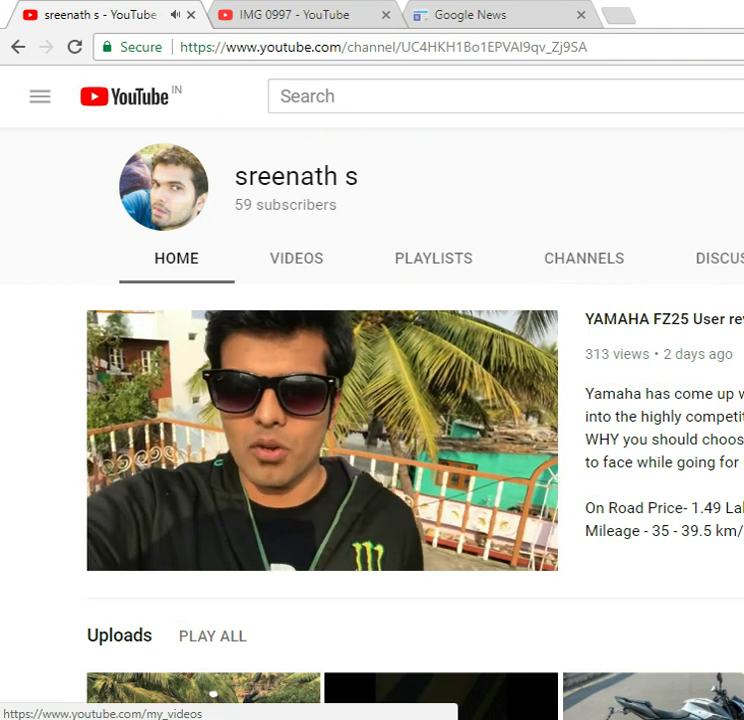
pyautogui.click(595, 176)
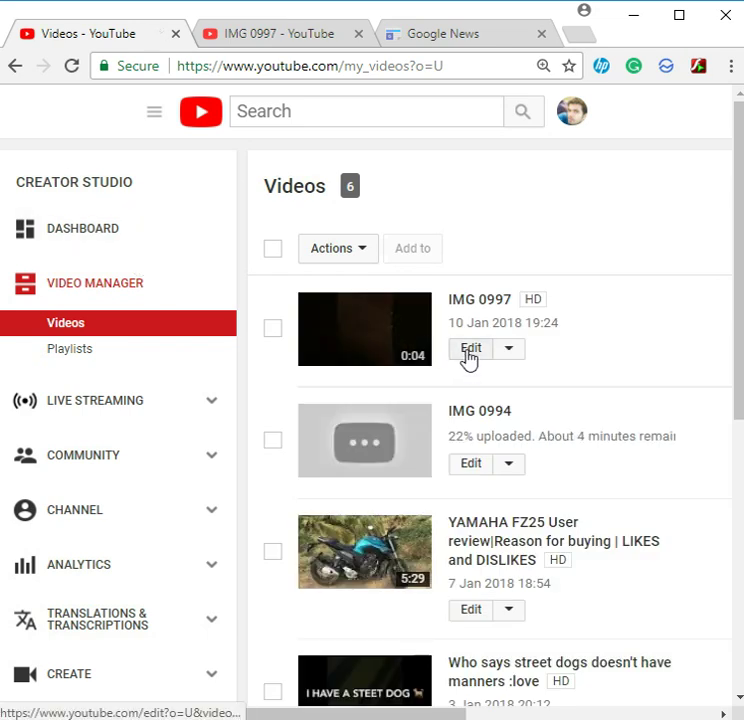
# Open IMG 0997's edit page, scroll to Customised thumbnail, and cancel its file picker
pyautogui.click(467, 351)
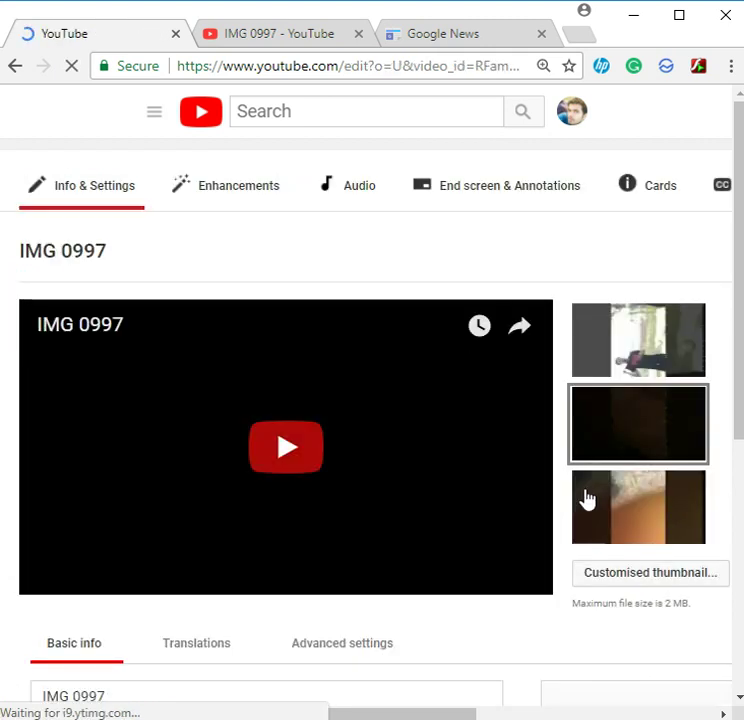
pyautogui.scroll(-1, 585, 495)
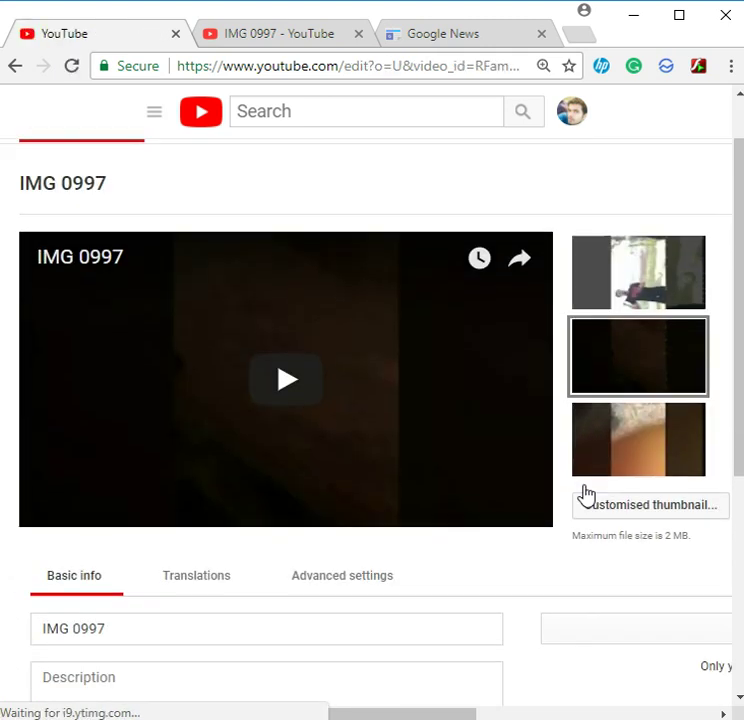
pyautogui.scroll(-2, 585, 495)
pyautogui.moveTo(415, 716); pyautogui.dragTo(508, 711)
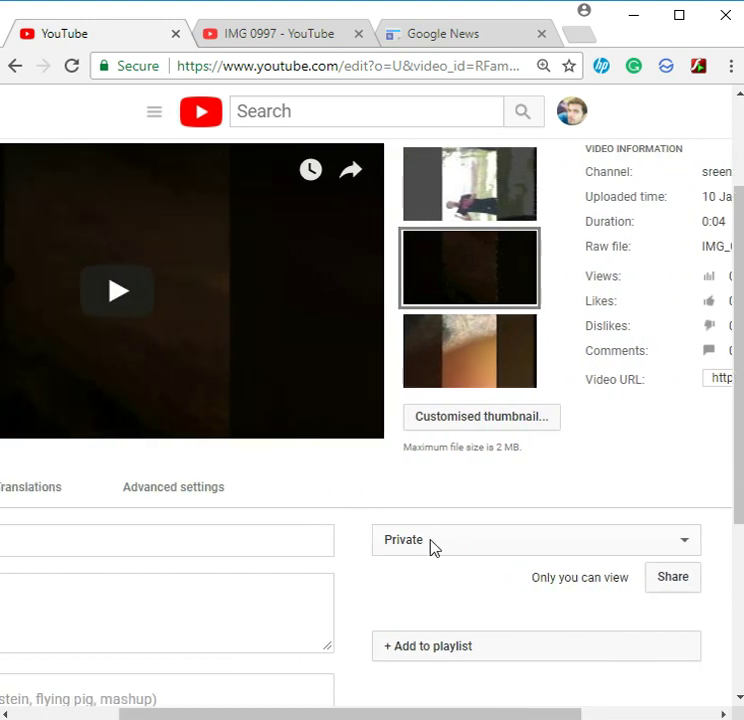
pyautogui.click(481, 418)
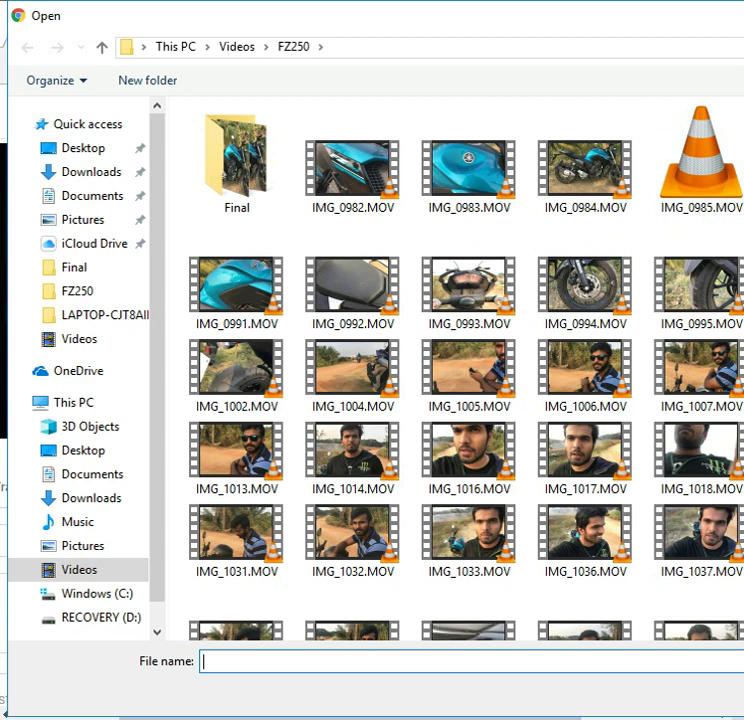
pyautogui.press('Escape')
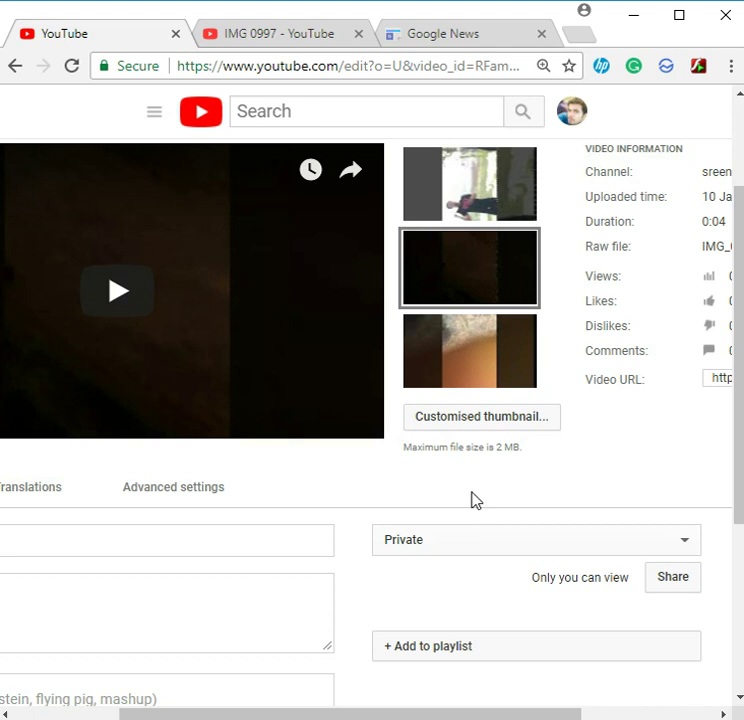